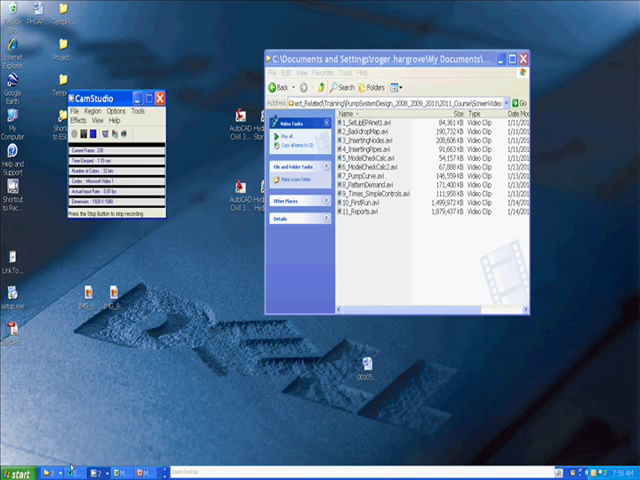
# - Launch the SY_WM_Ext2.net project in EPANET 2 from Windows Explorer
pyautogui.click(74, 473)
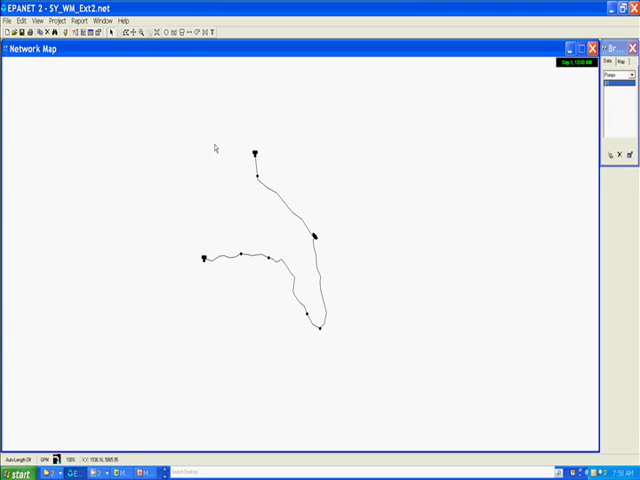
# - Activate the Select Region tool on the Map toolbar
pyautogui.click(132, 32)
# - Draw a four-corner polygon around the western branch and southern junctions
pyautogui.click(233, 243)
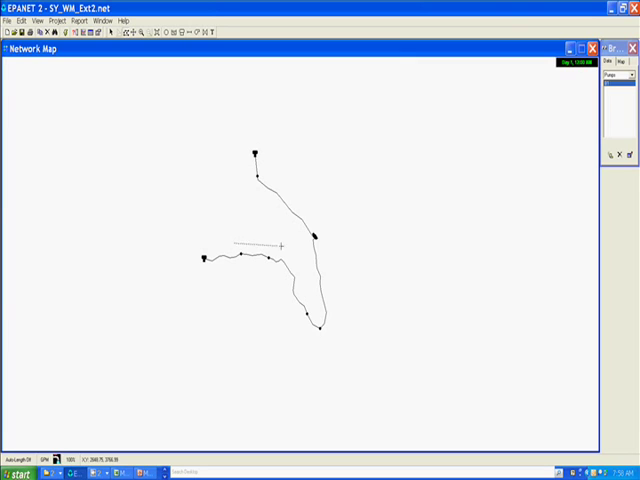
pyautogui.click(341, 246)
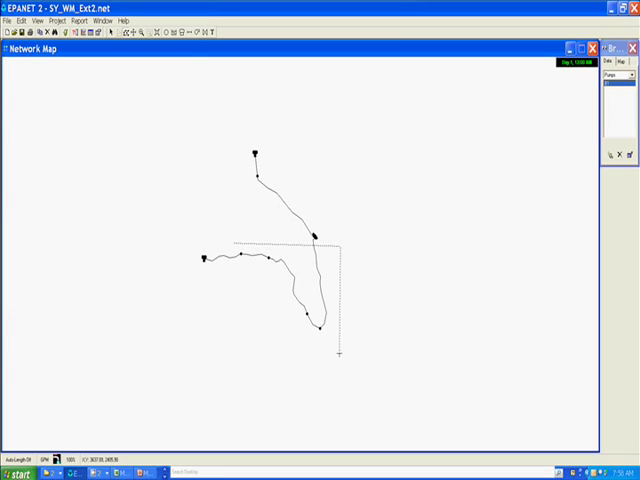
pyautogui.click(339, 353)
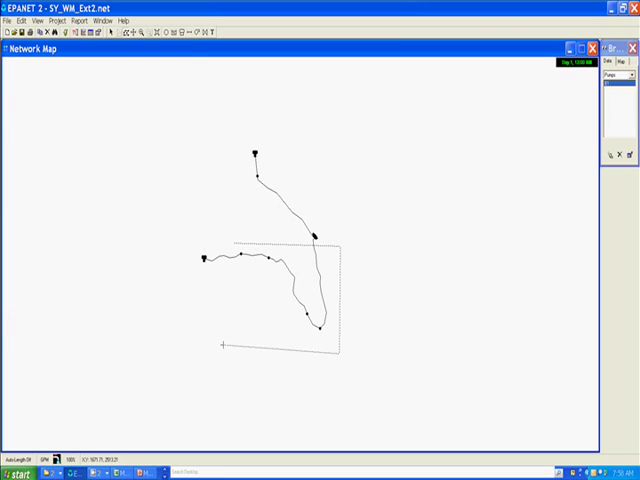
pyautogui.click(222, 345)
pyautogui.rightClick(233, 243)
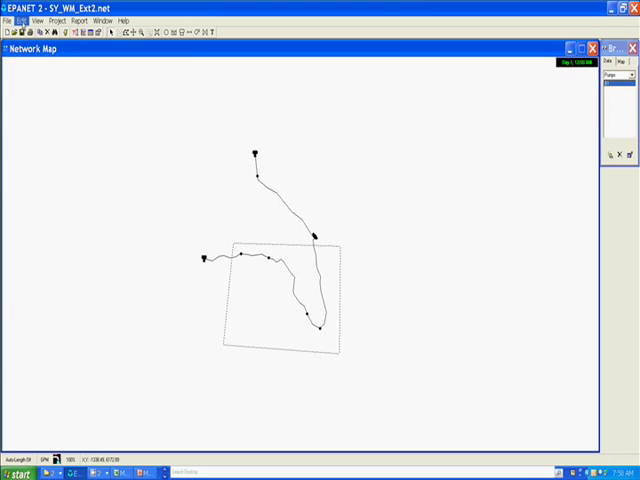
# - Group-edit the region's junctions, multiplying Base Demand by 2 across 4 junctions
pyautogui.click(20, 20)
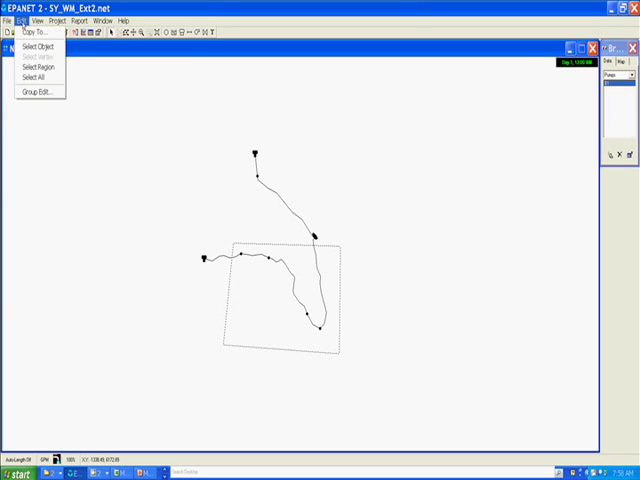
pyautogui.click(34, 91)
pyautogui.moveTo(340, 196); pyautogui.dragTo(406, 113)
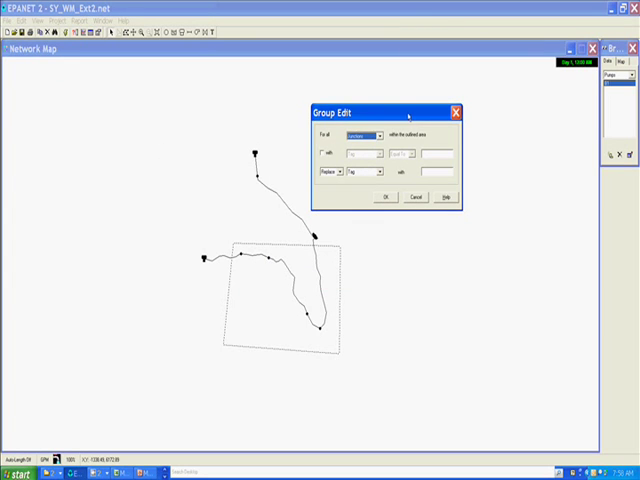
pyautogui.click(340, 172)
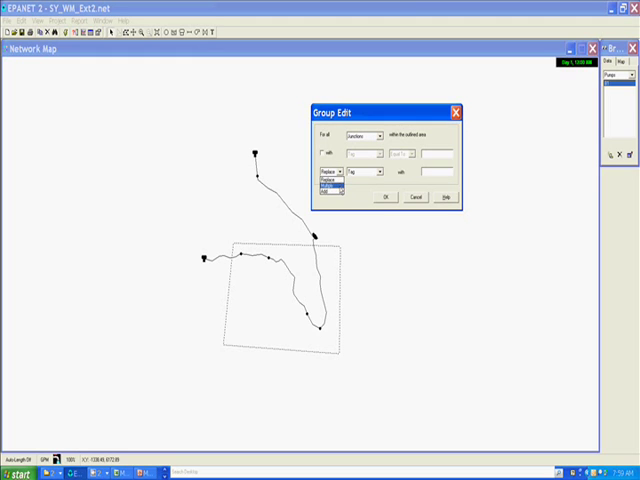
pyautogui.click(330, 185)
pyautogui.click(380, 172)
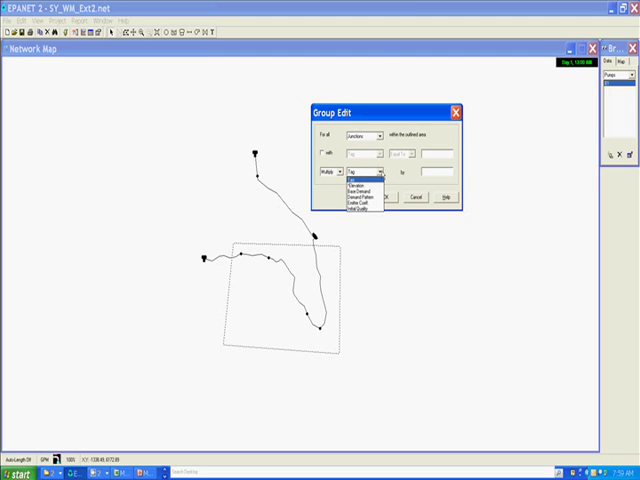
pyautogui.click(349, 191)
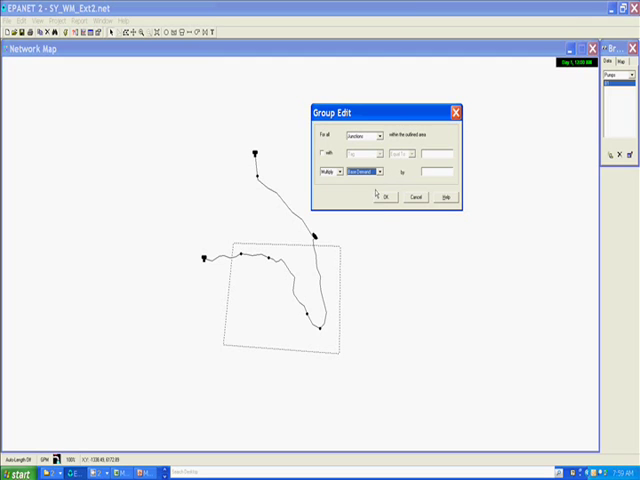
pyautogui.click(424, 173)
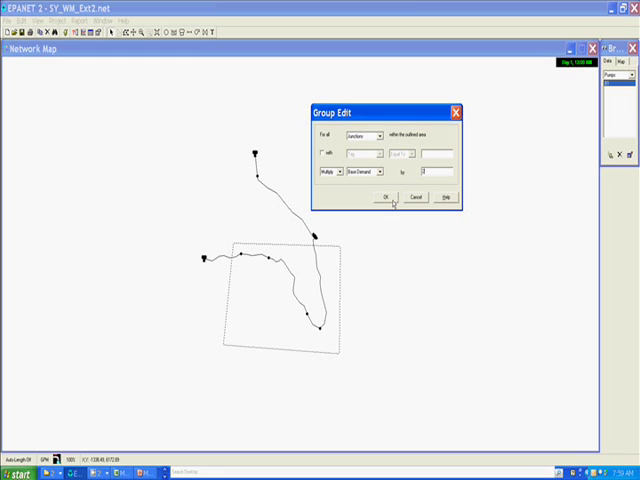
pyautogui.click(391, 198)
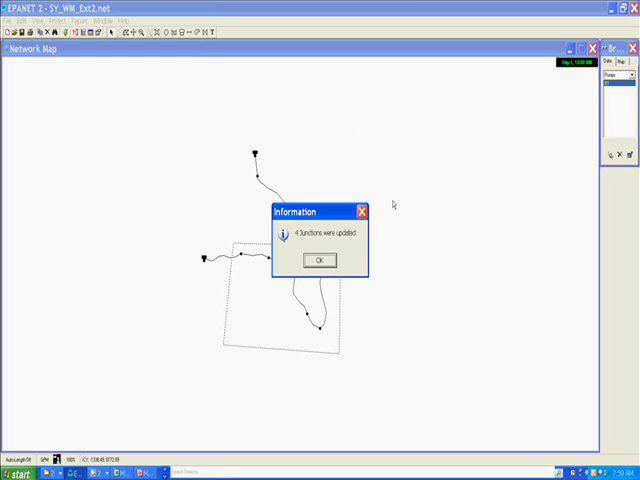
# - Dismiss the update notice and verify junction Hm1's base demand reads 2
pyautogui.click(320, 260)
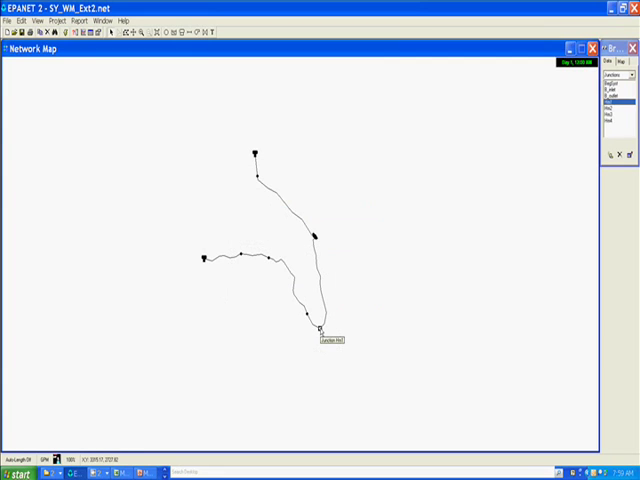
pyautogui.doubleClick(320, 330)
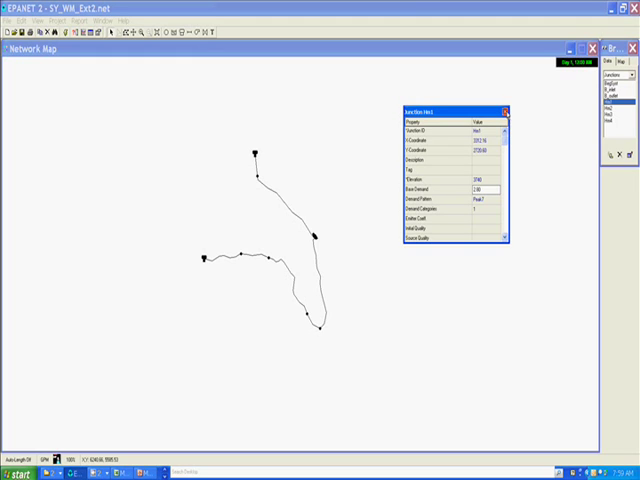
pyautogui.click(506, 112)
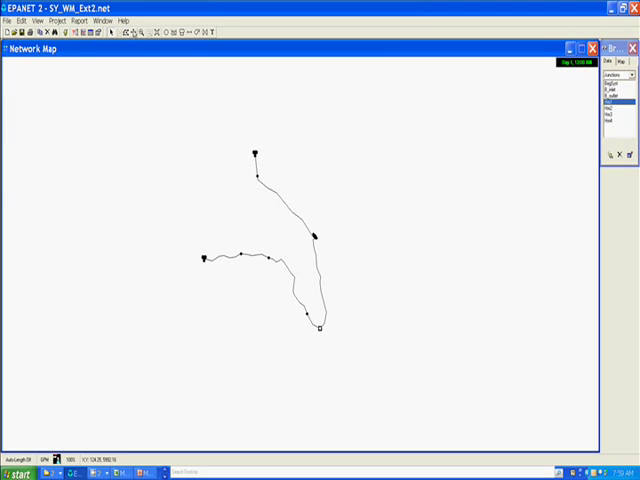
pyautogui.click(132, 32)
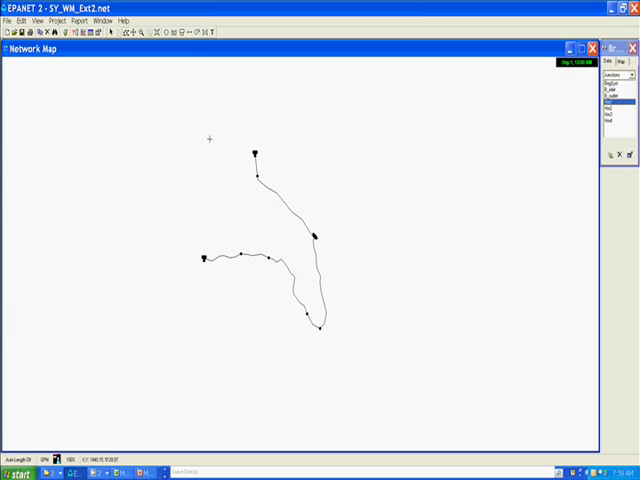
# - Draw a four-corner polygon enclosing the entire network, including both branches
pyautogui.click(209, 140)
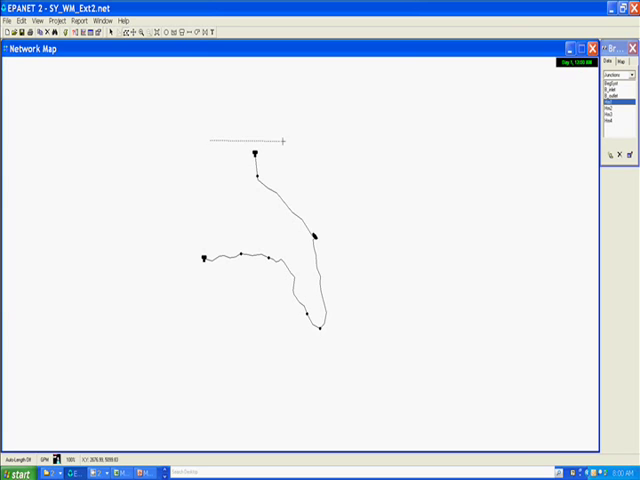
pyautogui.click(358, 149)
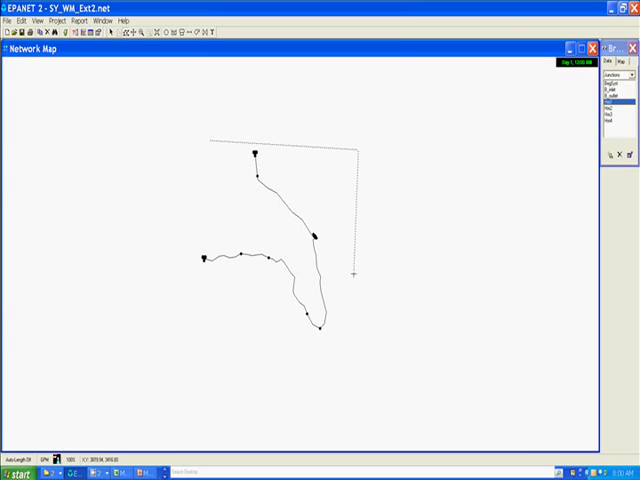
pyautogui.click(315, 342)
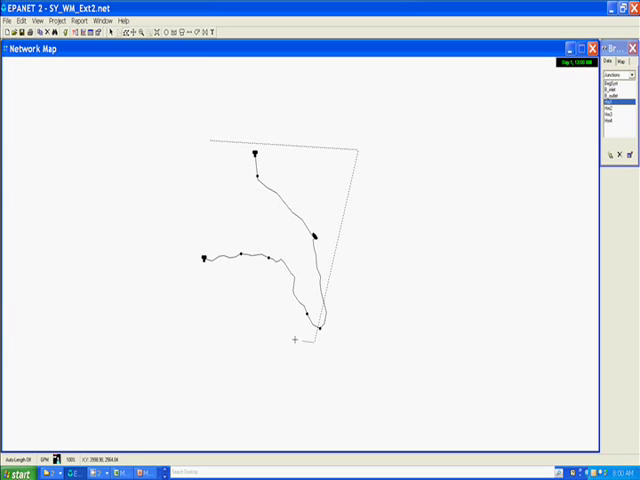
pyautogui.click(197, 315)
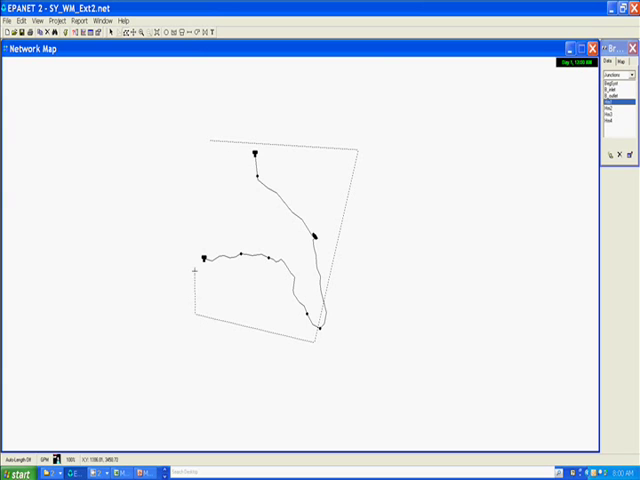
pyautogui.rightClick(208, 140)
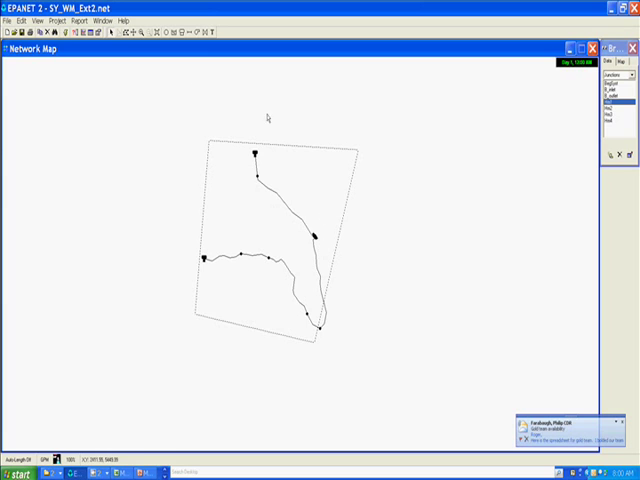
# - Group-edit the region's pipes, replacing Diameter with 8 across 5 pipes
pyautogui.click(21, 20)
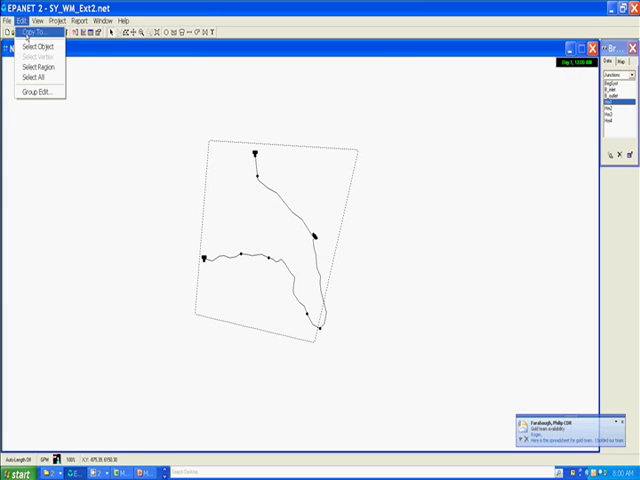
pyautogui.click(30, 92)
pyautogui.moveTo(314, 193); pyautogui.dragTo(447, 93)
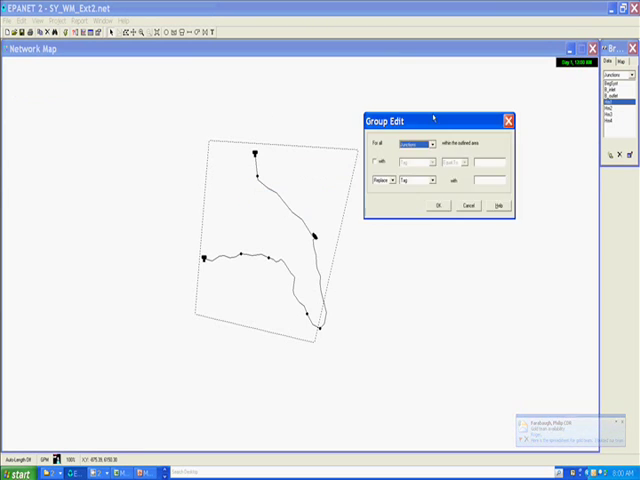
pyautogui.click(447, 118)
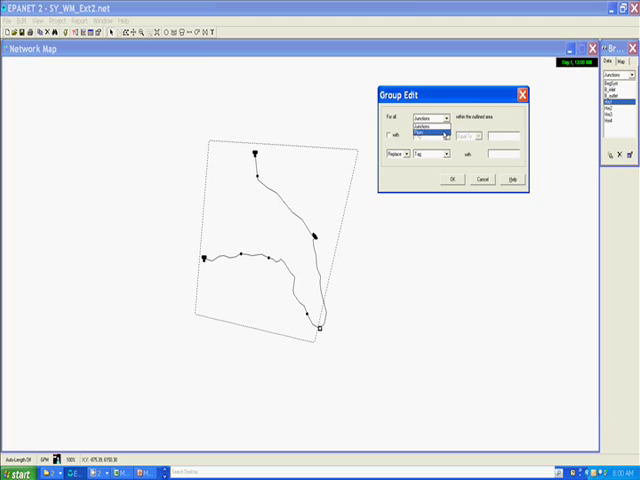
pyautogui.click(445, 131)
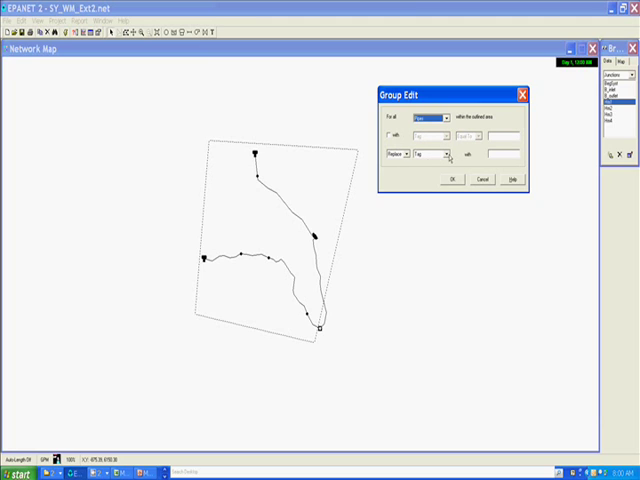
pyautogui.click(447, 154)
pyautogui.click(446, 167)
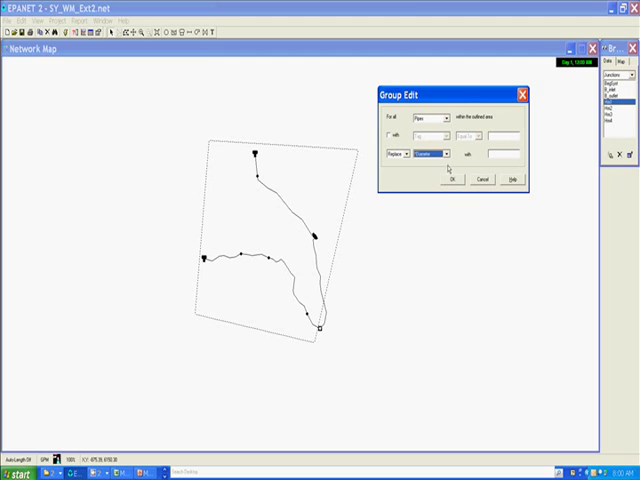
pyautogui.click(496, 157)
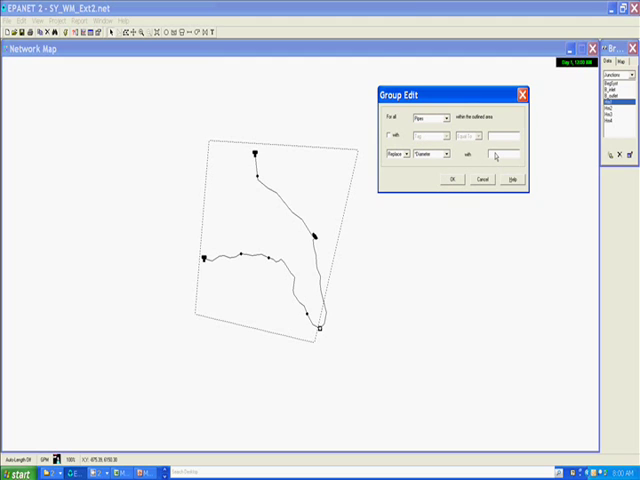
pyautogui.write('8')
pyautogui.click(458, 181)
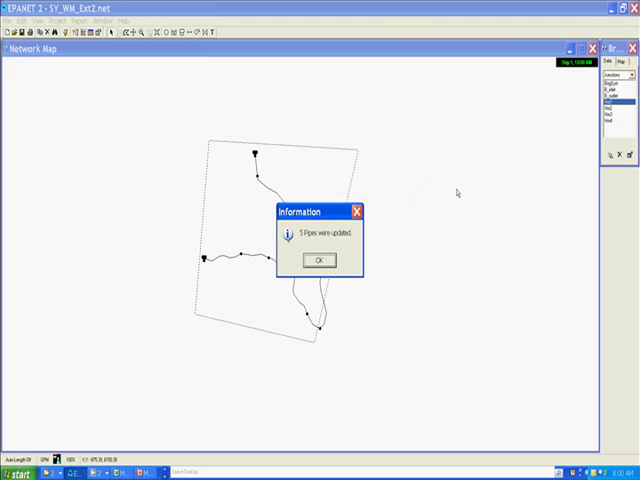
# - Dismiss the 5-pipes notice, confirm Pipe 4's diameter reads 8, and close its properties
pyautogui.click(318, 261)
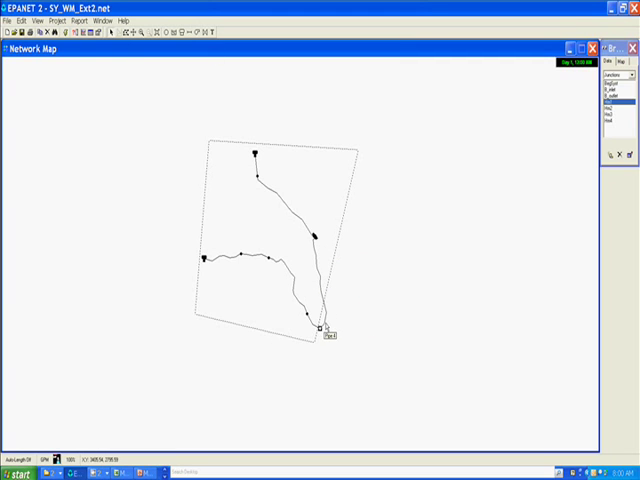
pyautogui.doubleClick(325, 328)
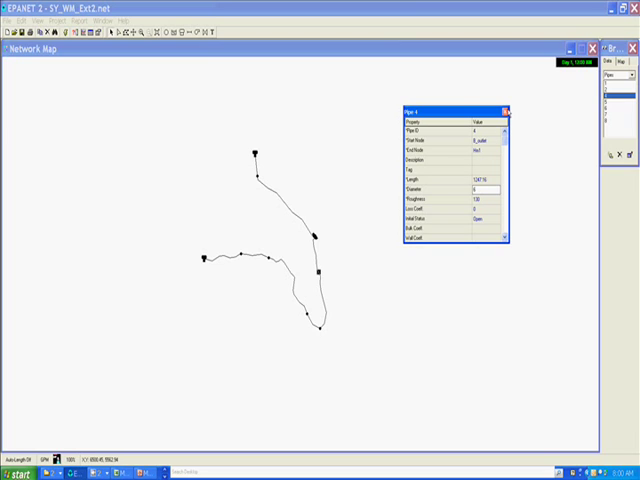
pyautogui.doubleClick(476, 190)
pyautogui.click(505, 111)
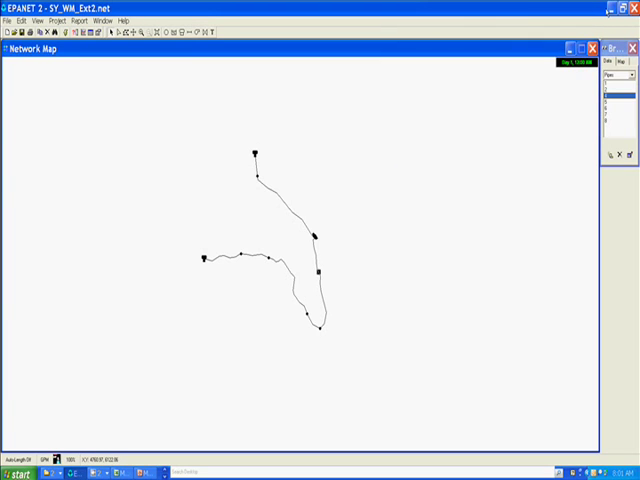